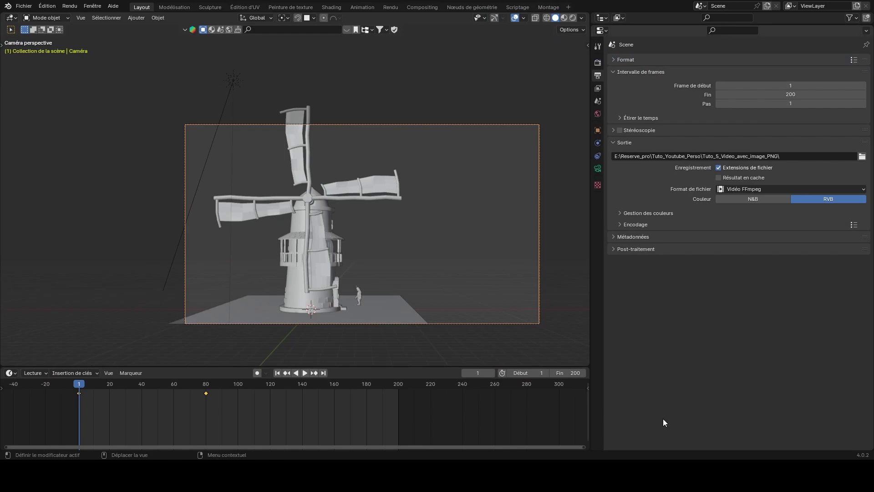
# Step: Display the windmill scene in rendered shading, play its animation, and return to the first frame
pyautogui.click(573, 17)
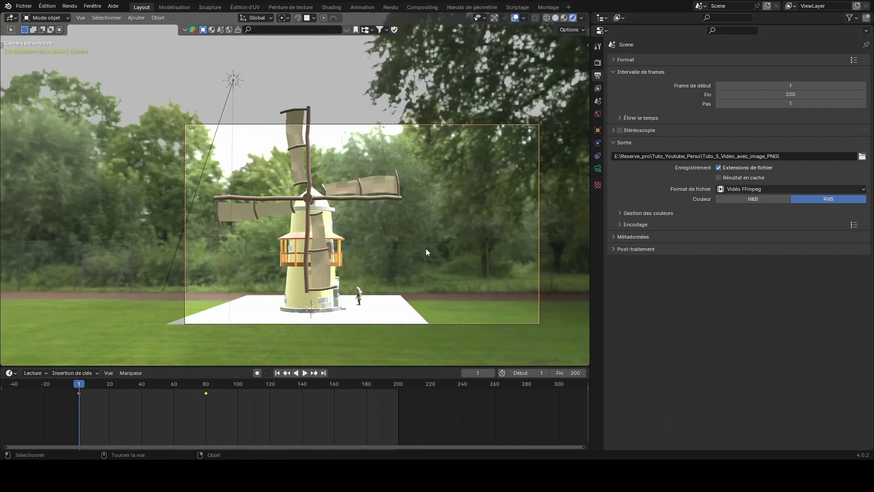
pyautogui.press('space')
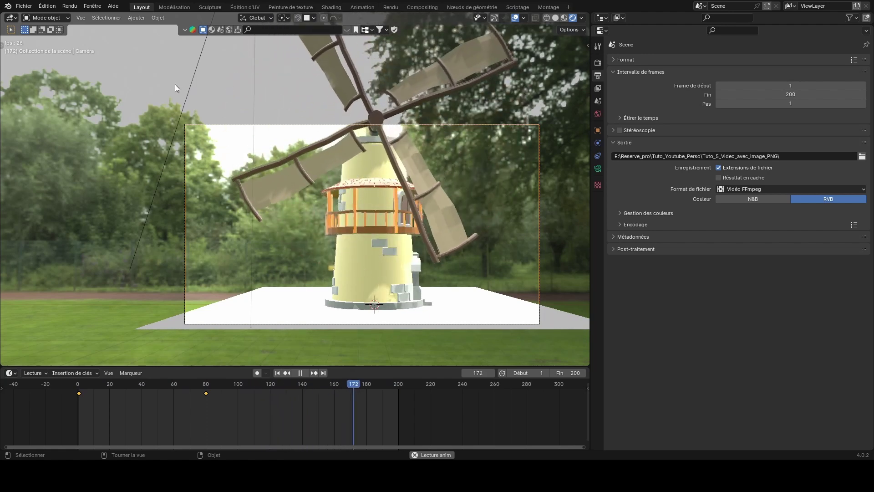
pyautogui.press('space')
pyautogui.hotkey('shift', 'Left')
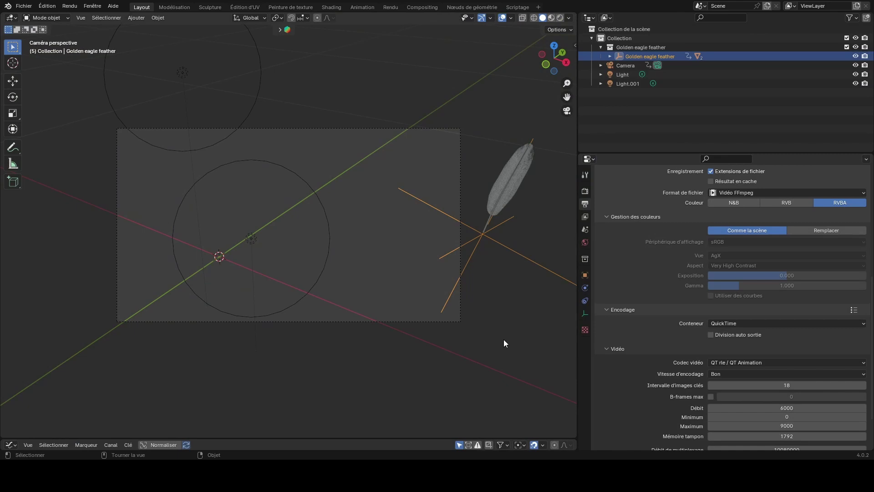
# Step: Play the golden eagle feather animation through the camera view and return to the first frame
pyautogui.press('space')
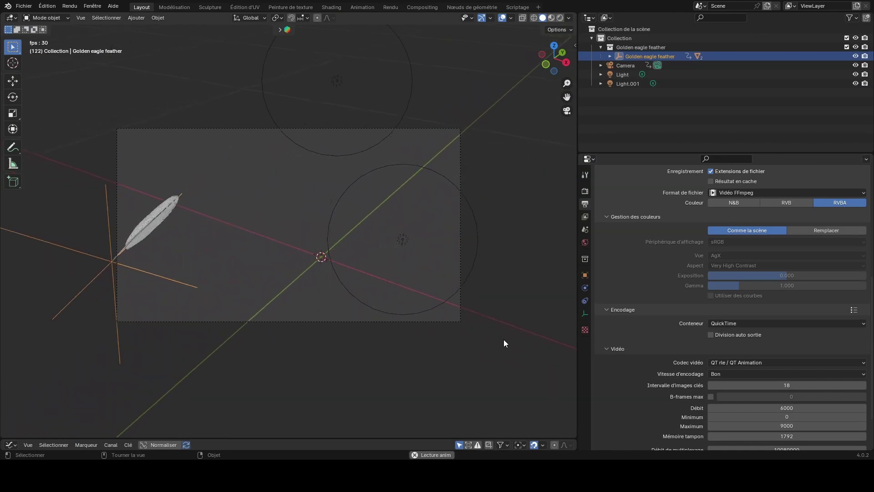
pyautogui.press('space')
pyautogui.hotkey('shift', 'Left')
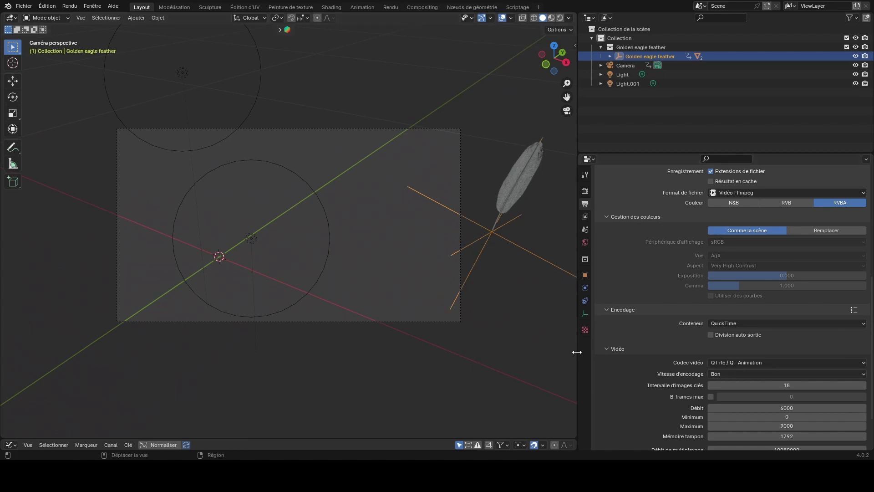
# Step: Widen the properties area and bring the Format section of the output settings into view
pyautogui.moveTo(577, 352); pyautogui.dragTo(388, 347)
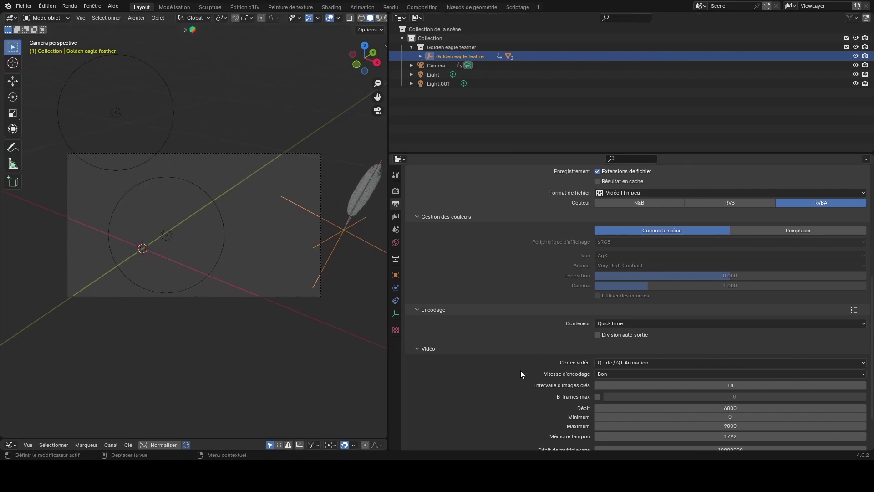
pyautogui.scroll(4, 523, 302)
pyautogui.scroll(5, 523, 302)
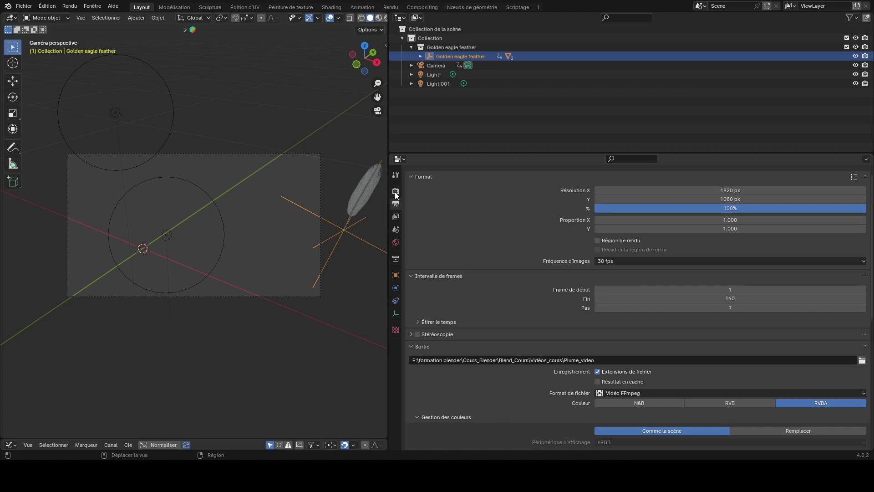
# Step: Switch the scene's render engine to Cycles, and set it back to EEVEE
pyautogui.click(396, 191)
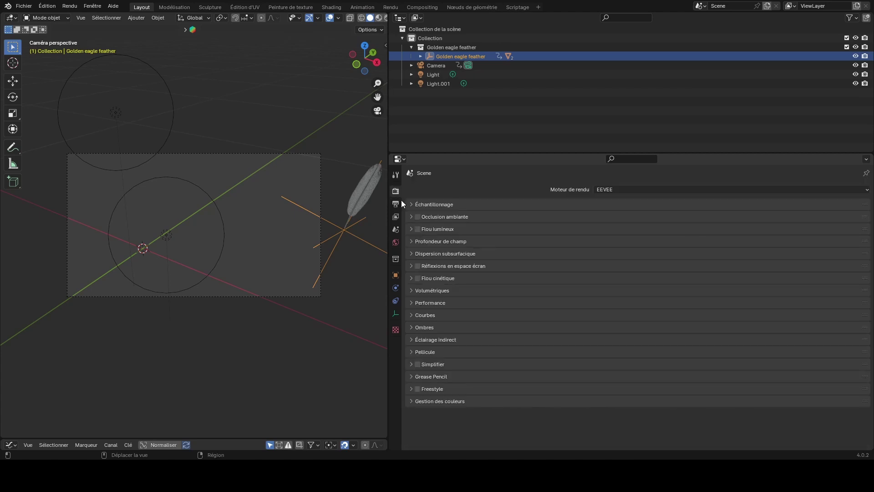
pyautogui.click(622, 189)
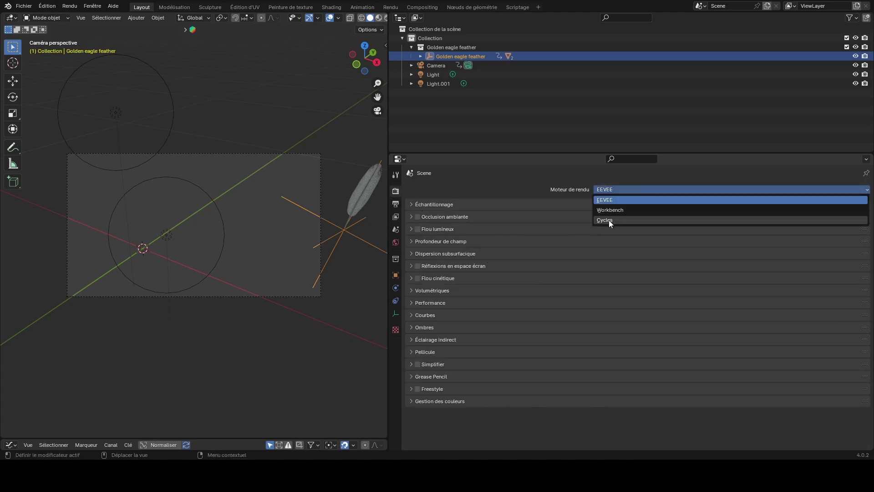
pyautogui.click(611, 220)
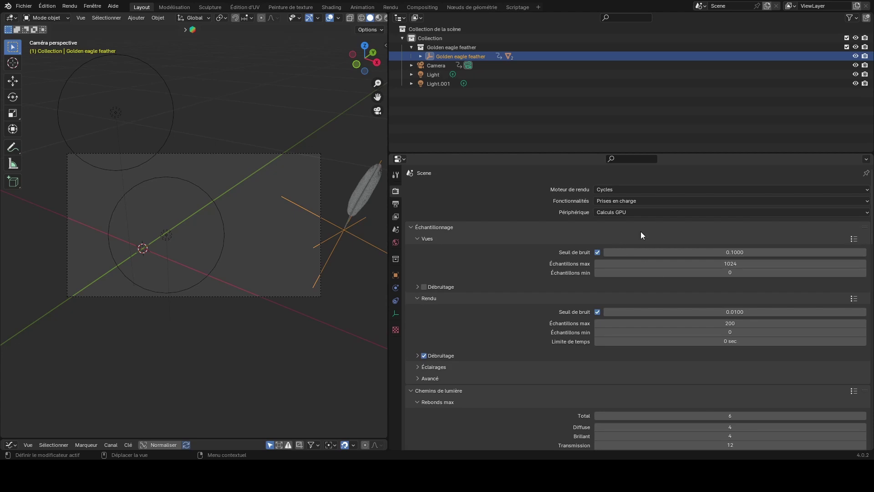
pyautogui.click(629, 189)
pyautogui.click(624, 198)
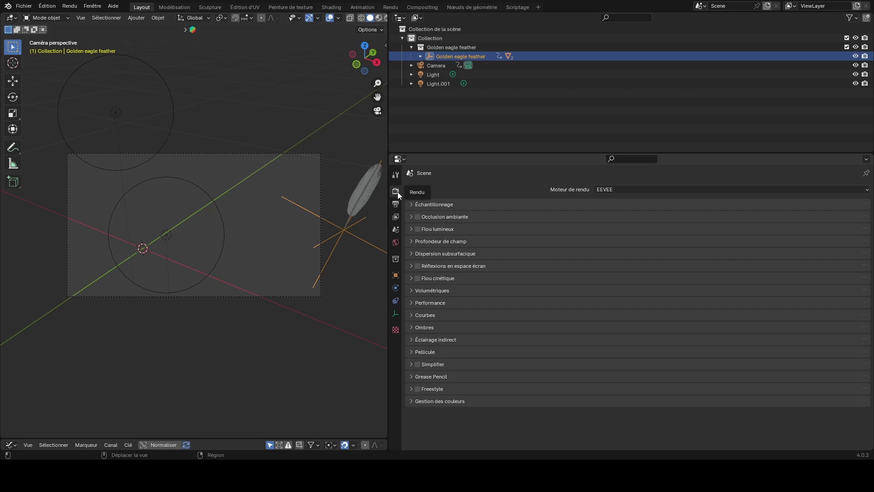
# Step: Expand the Pellicule (film) render settings and show the feather scene in rendered shading
pyautogui.click(412, 352)
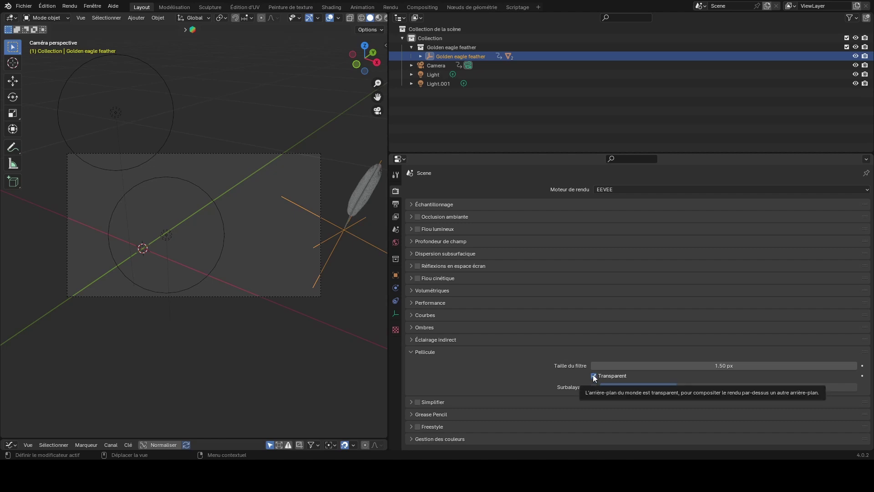
pyautogui.scroll(-2, 373, 19)
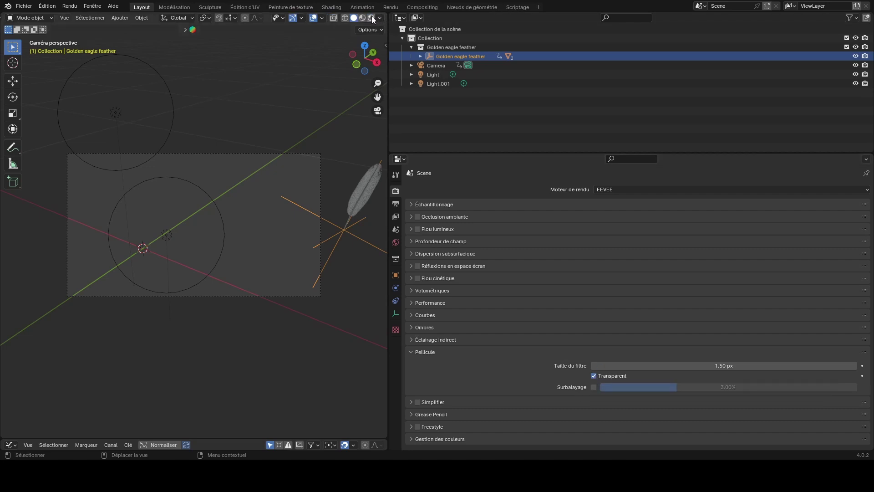
pyautogui.click(371, 17)
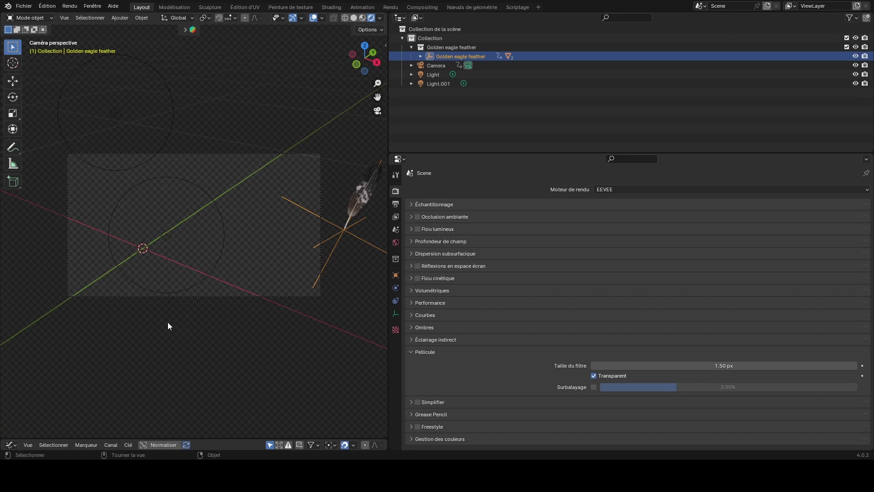
# Step: Disable and re-enable the film's Transparent option to compare the world background, and collapse the Pellicule settings
pyautogui.click(594, 376)
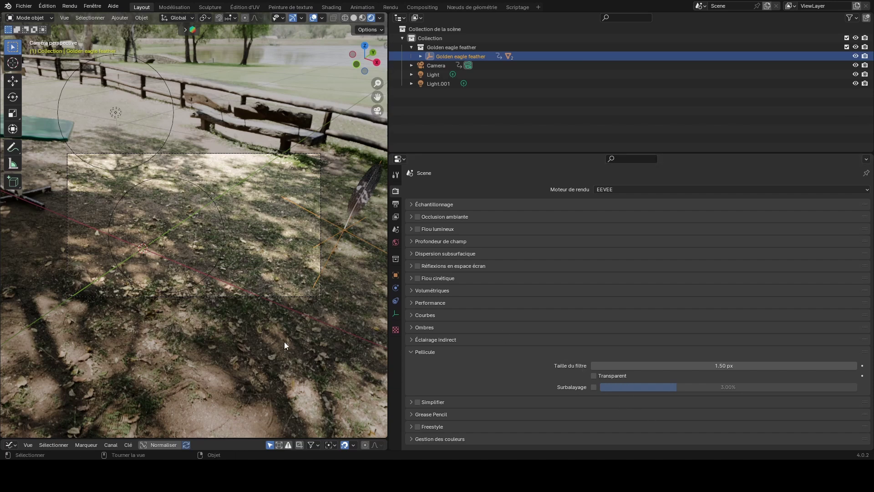
pyautogui.click(594, 375)
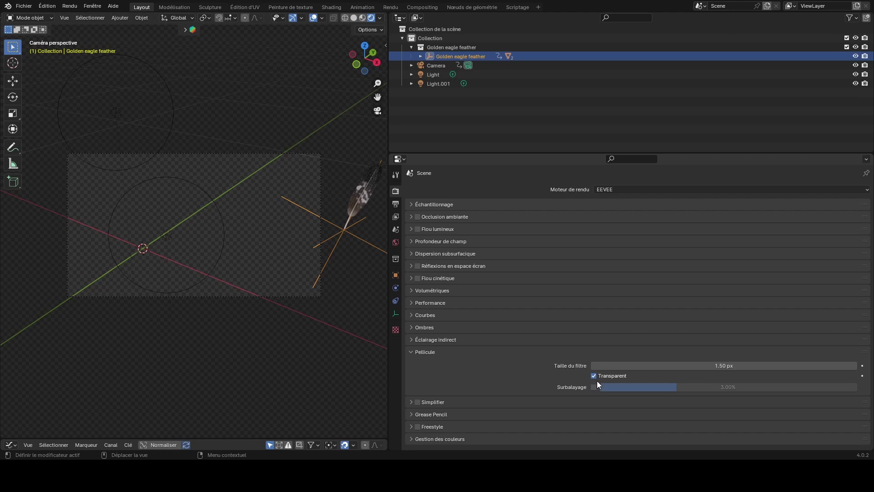
pyautogui.click(412, 353)
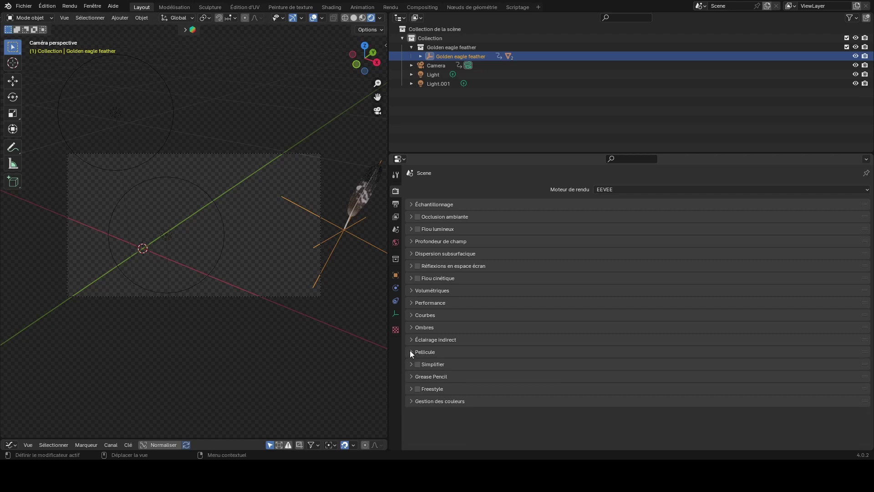
# Step: Keep Vidéo FFmpeg as the output format and set the encoding to an MPEG-4 container with the H.264 video codec
pyautogui.click(396, 204)
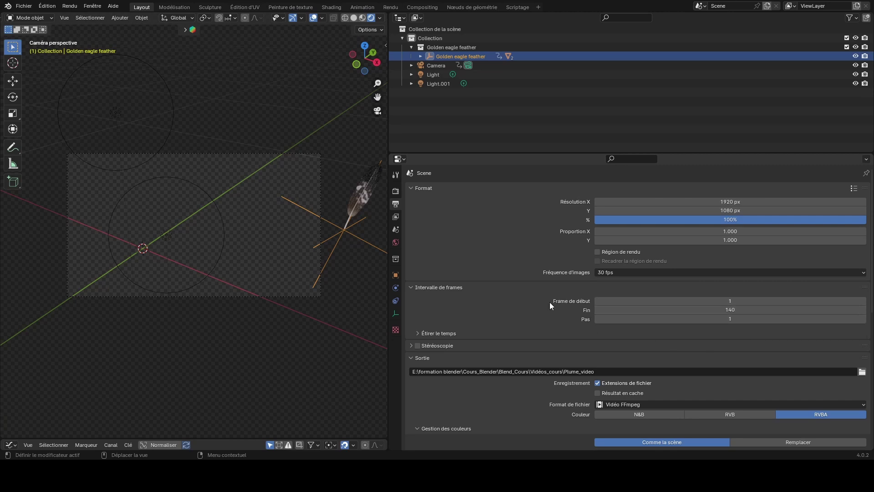
pyautogui.scroll(-2, 530, 312)
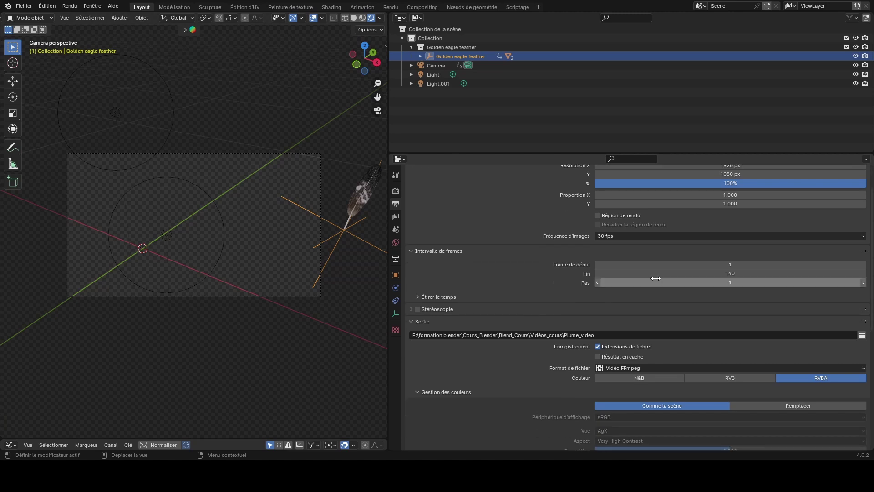
pyautogui.scroll(-4, 506, 258)
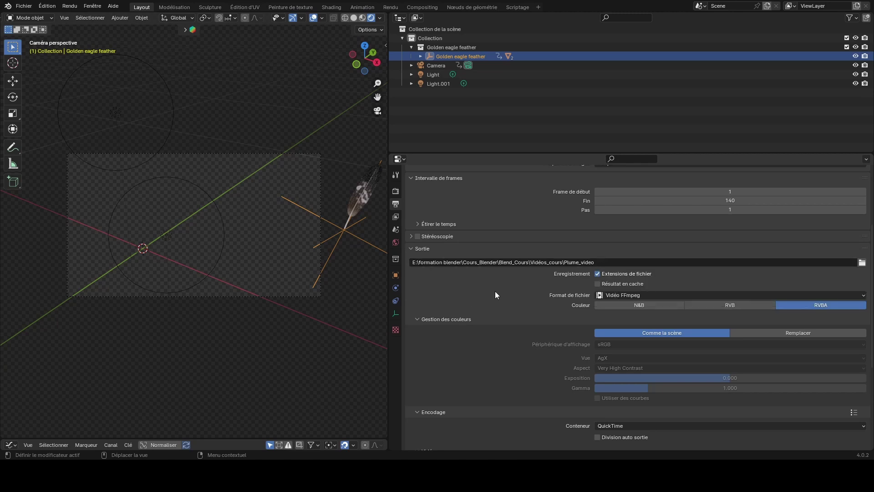
pyautogui.scroll(-3, 548, 292)
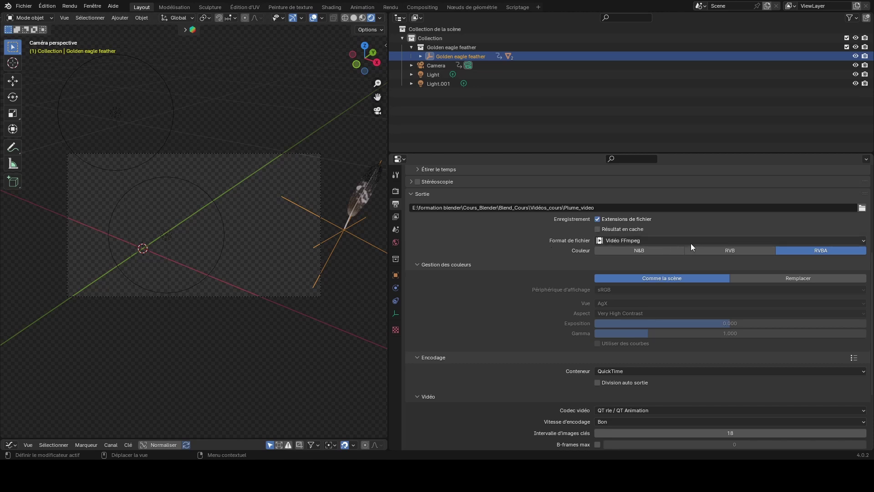
pyautogui.click(730, 241)
pyautogui.click(678, 370)
pyautogui.click(613, 295)
pyautogui.click(633, 411)
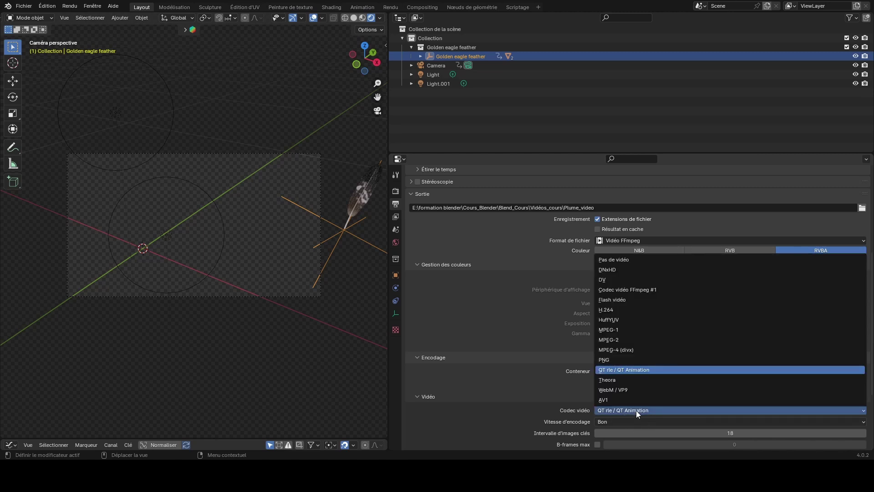
pyautogui.click(610, 310)
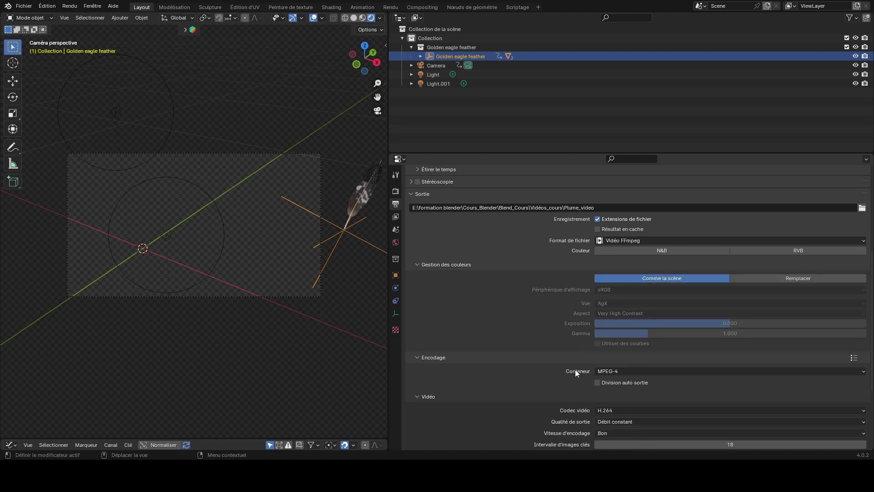
pyautogui.click(650, 241)
pyautogui.scroll(-3, 457, 361)
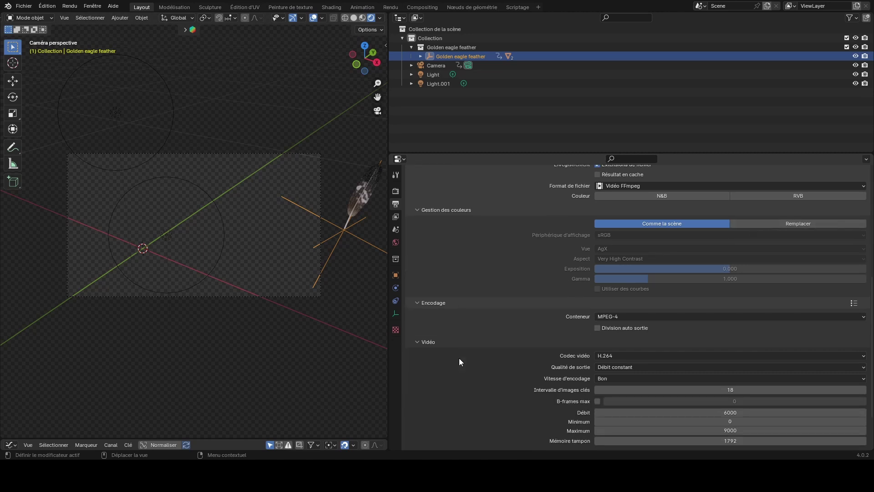
# Step: Set the encoding container to QuickTime and the video codec to QT rle / QT Animation
pyautogui.click(639, 316)
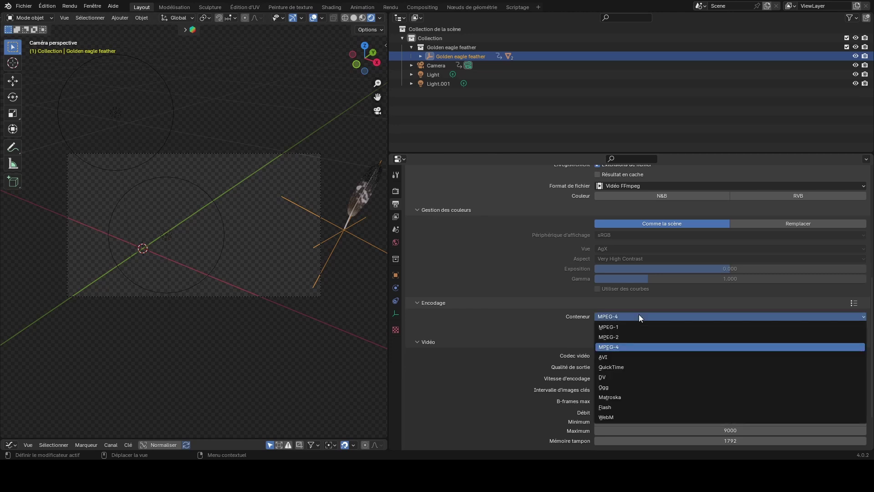
pyautogui.click(621, 367)
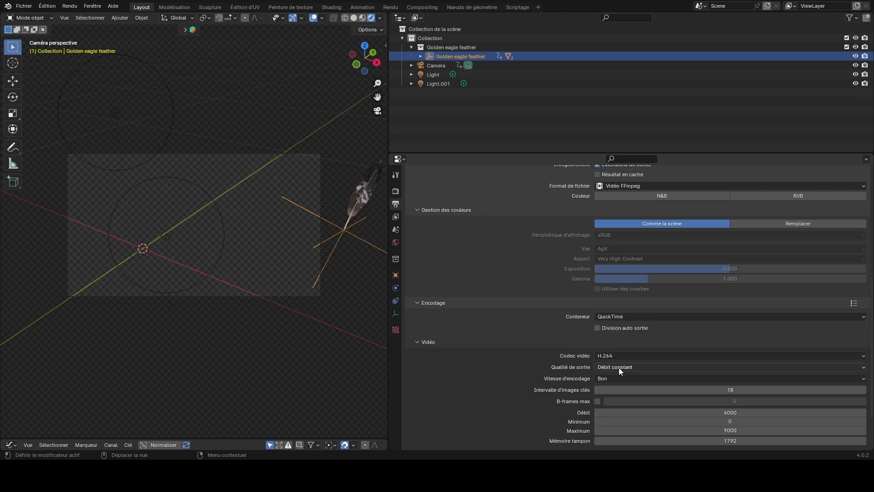
pyautogui.scroll(-3, 539, 347)
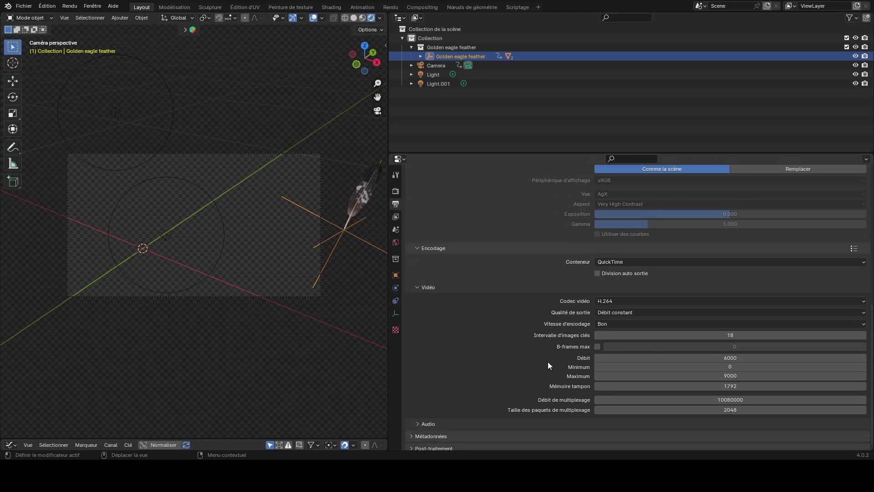
pyautogui.click(655, 300)
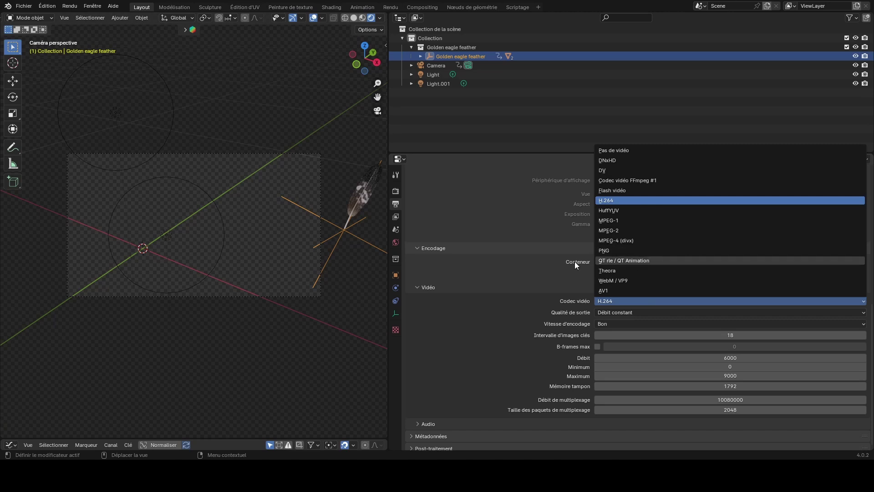
pyautogui.click(648, 260)
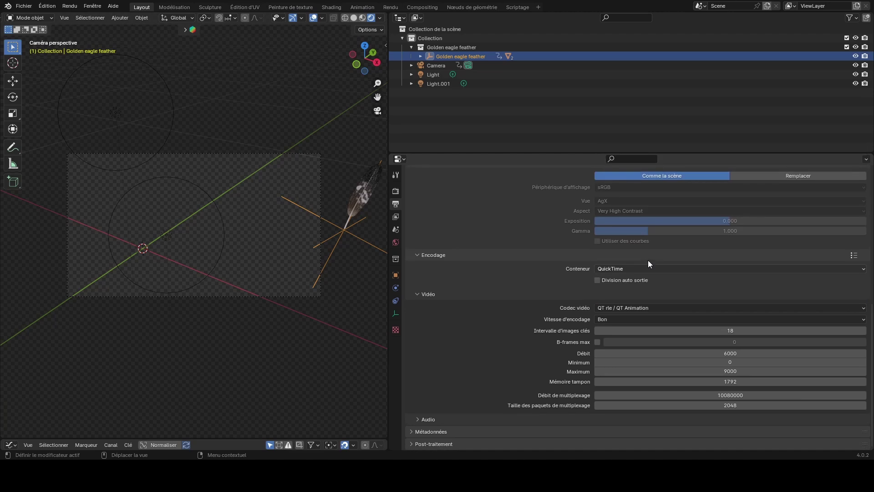
# Step: Review the output path, RVBA color, encoding and frame range settings, and look through the available render commands
pyautogui.scroll(5, 693, 274)
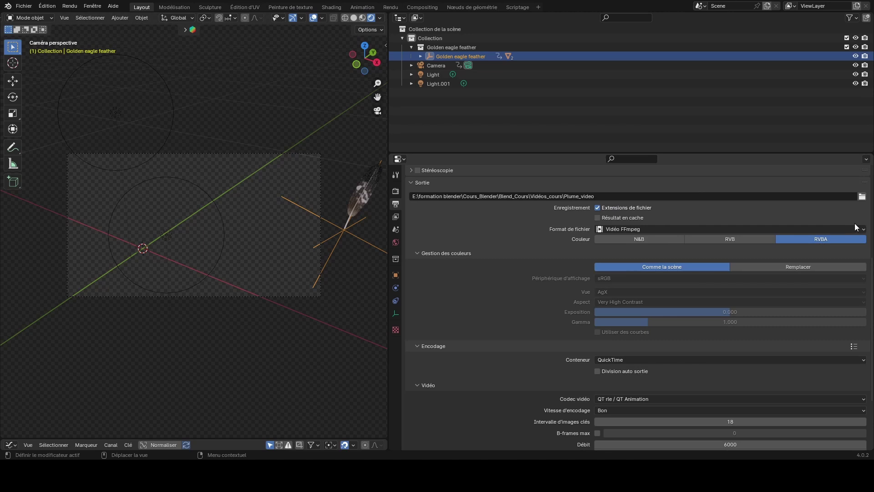
pyautogui.scroll(-5, 537, 272)
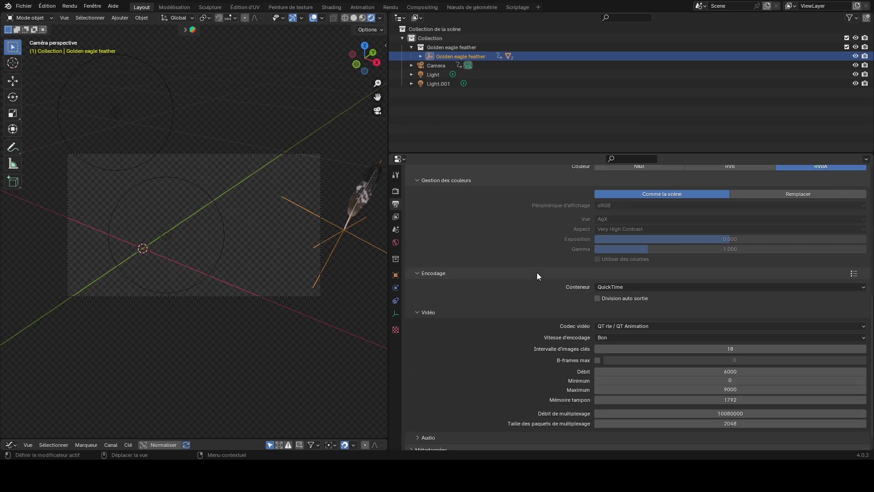
pyautogui.scroll(5, 539, 274)
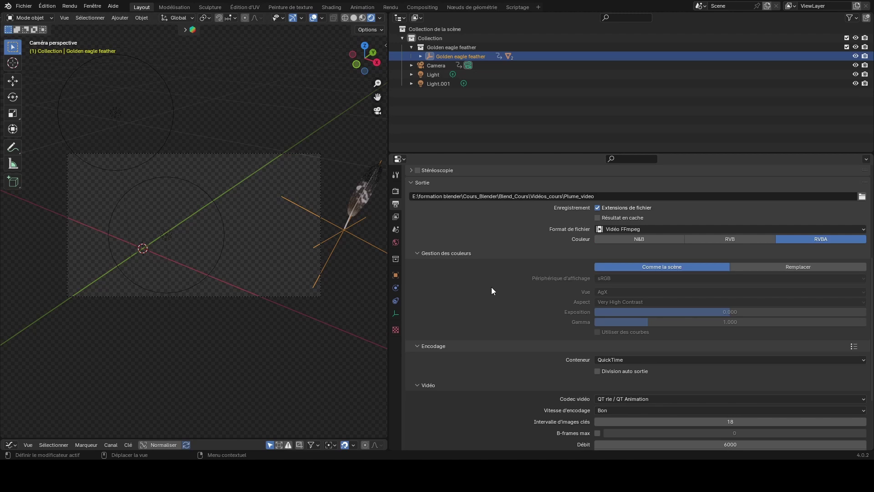
pyautogui.scroll(7, 491, 287)
pyautogui.scroll(2, 524, 300)
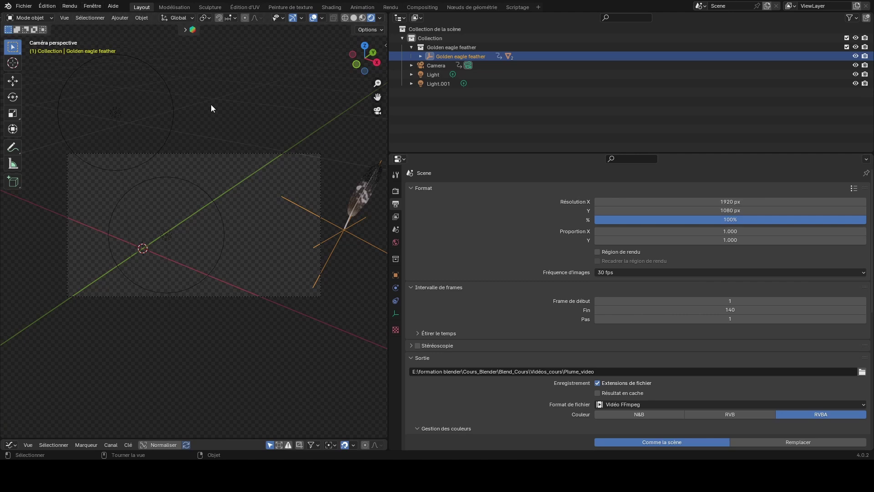
pyautogui.click(73, 9)
pyautogui.click(94, 6)
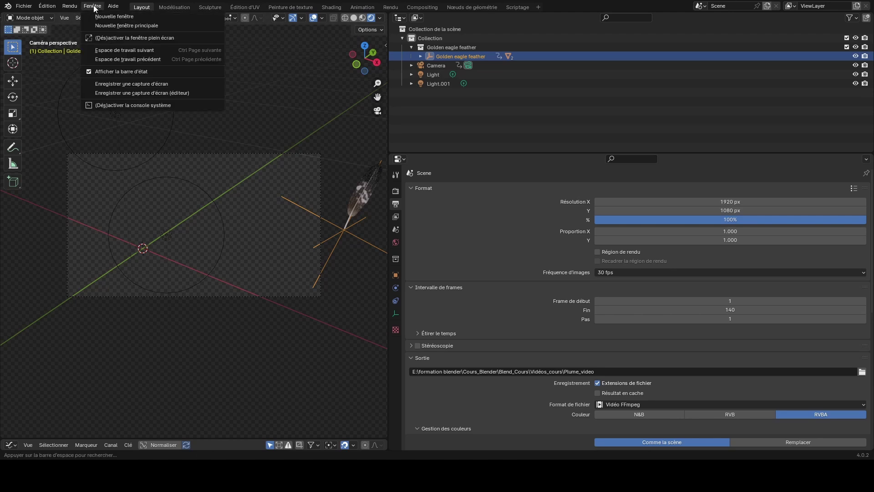
pyautogui.moveTo(70, 6)
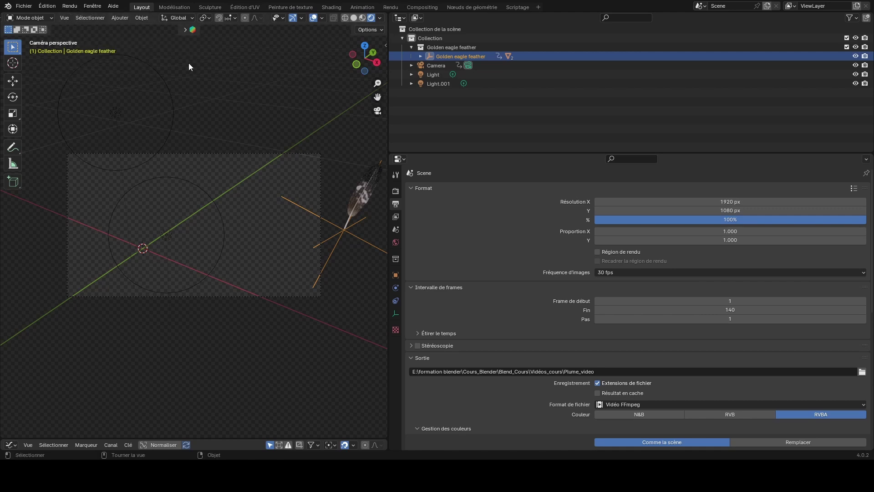
# Step: Enlarge the animation curve area, go to frame 69 and render a still image of the feather, closing the render
pyautogui.click(73, 7)
pyautogui.moveTo(246, 439); pyautogui.dragTo(267, 315)
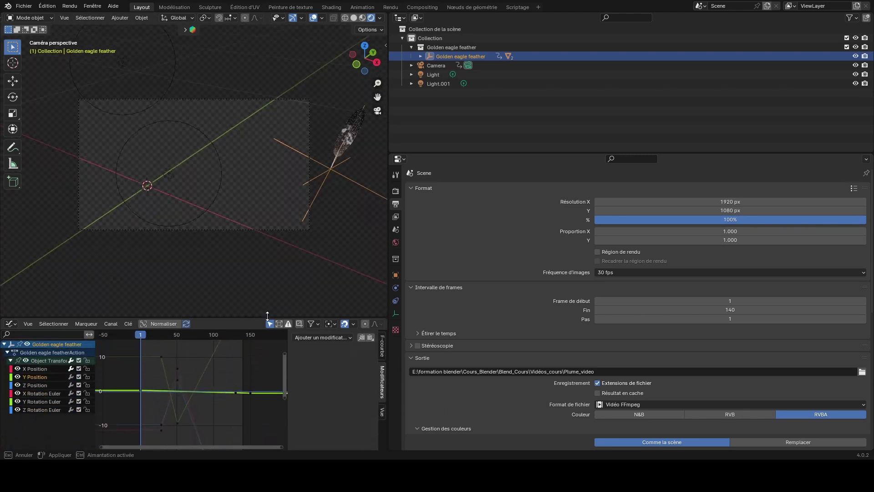
pyautogui.click(190, 335)
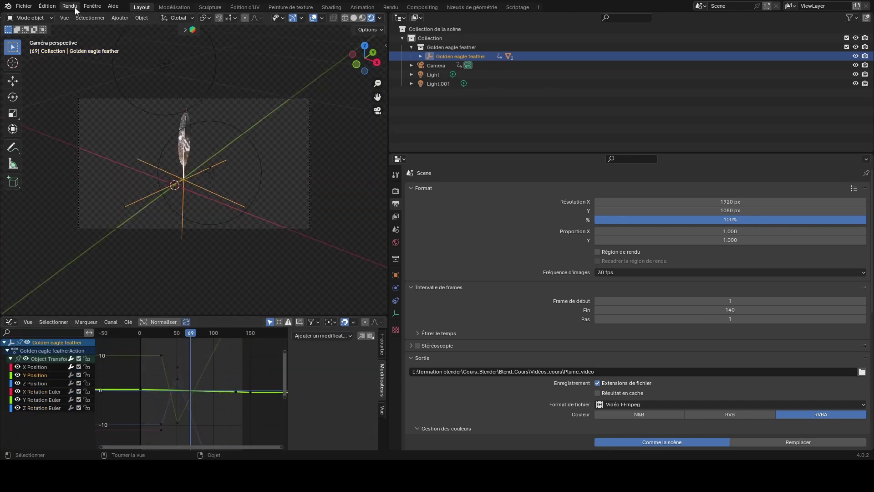
pyautogui.press('F12')
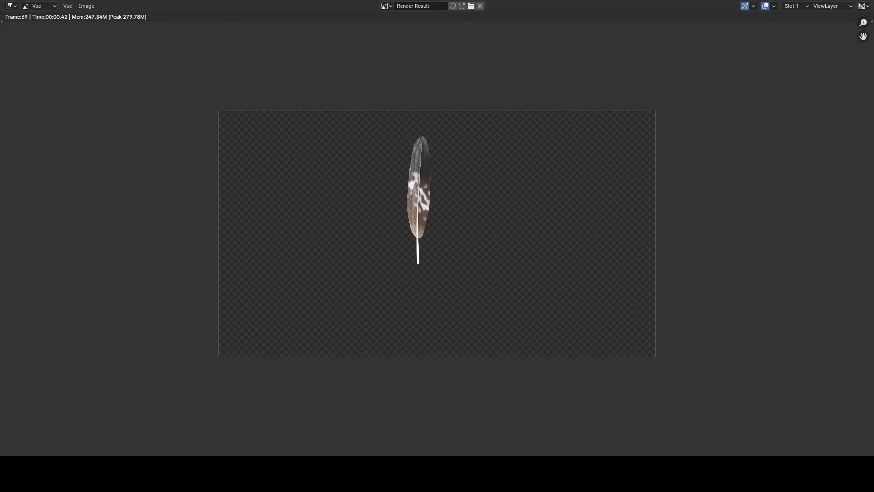
pyautogui.press('Escape')
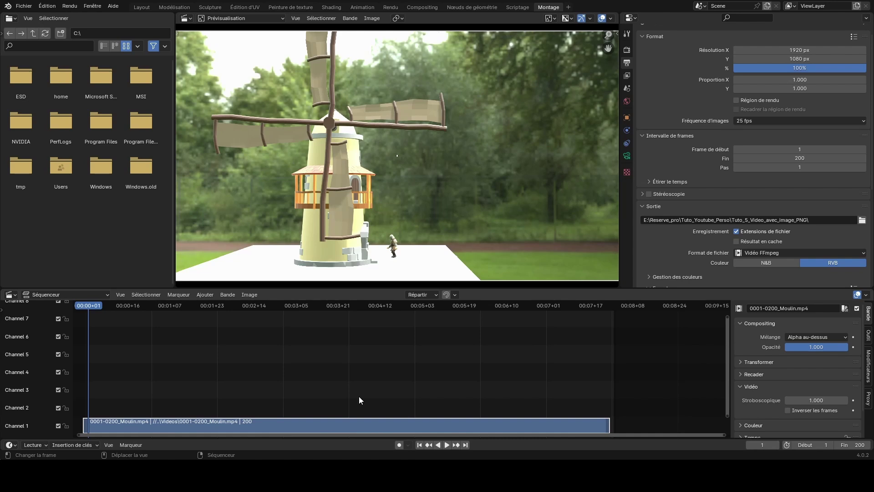
# Step: Play the start of the windmill video strip in the sequencer and return to the first frame
pyautogui.press('space')
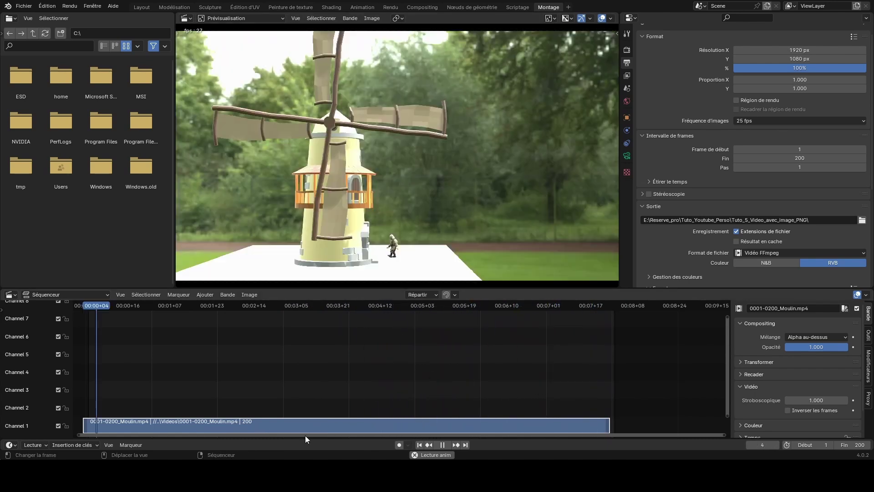
pyautogui.press('space')
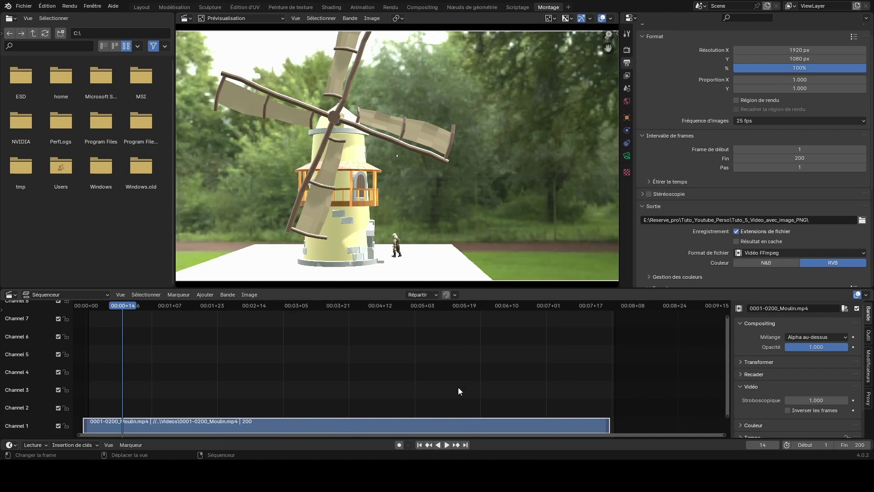
pyautogui.hotkey('shift', 'Left')
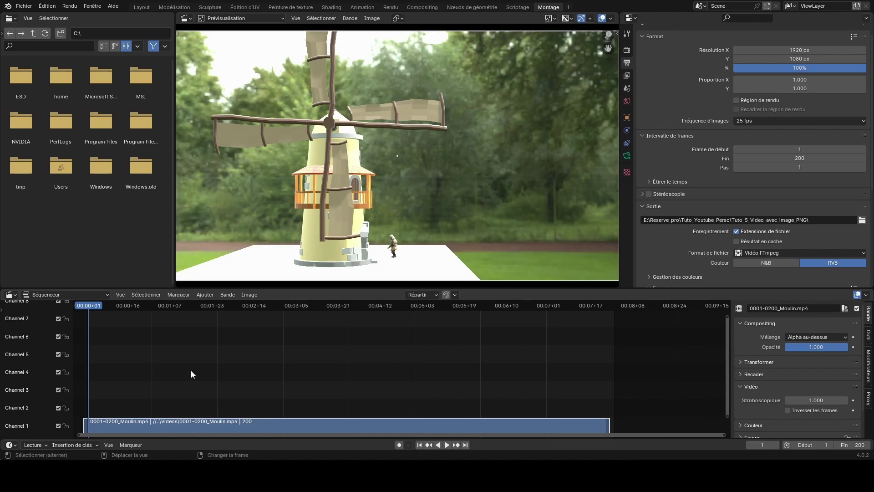
# Step: Add the movie Plume_video0001-0140.mov as a strip above the windmill video, starting at frame 1
pyautogui.hotkey('shift', 'a')
pyautogui.click(191, 368)
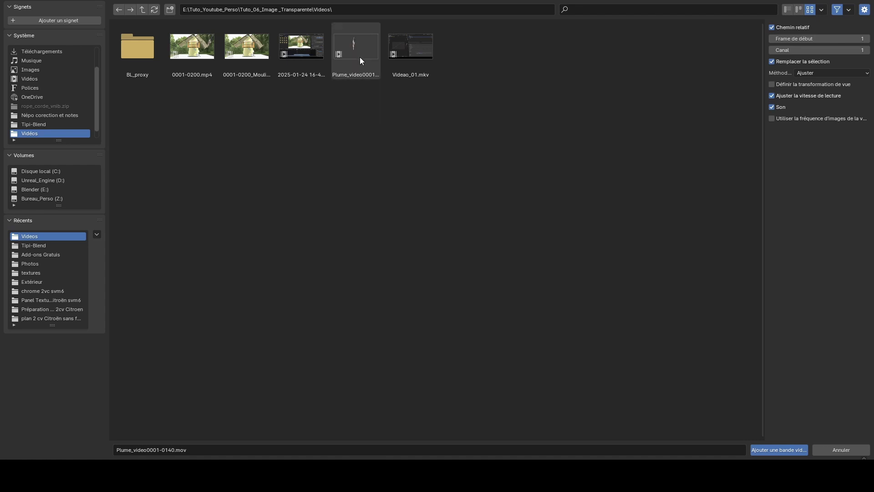
pyautogui.click(365, 68)
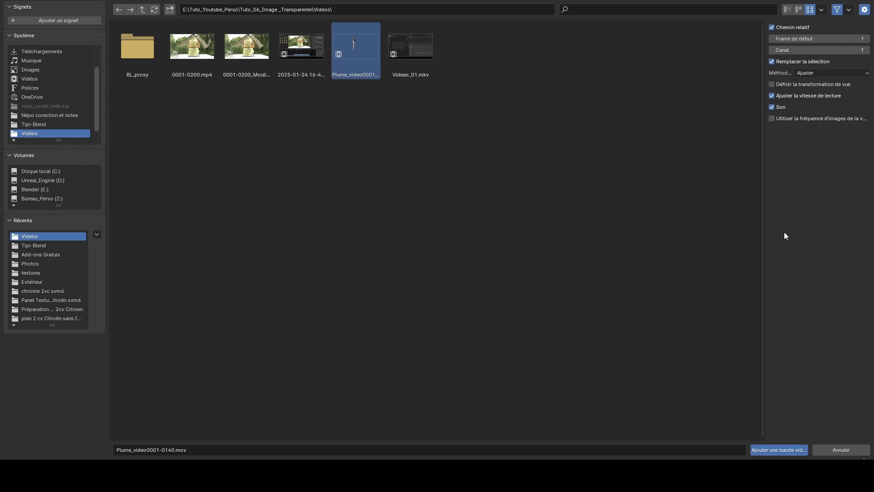
pyautogui.moveTo(764, 247); pyautogui.dragTo(678, 247)
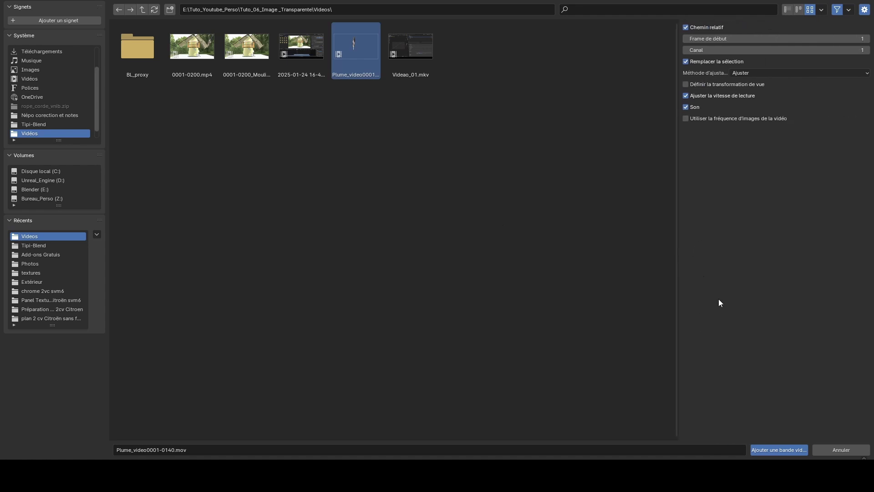
pyautogui.click(790, 451)
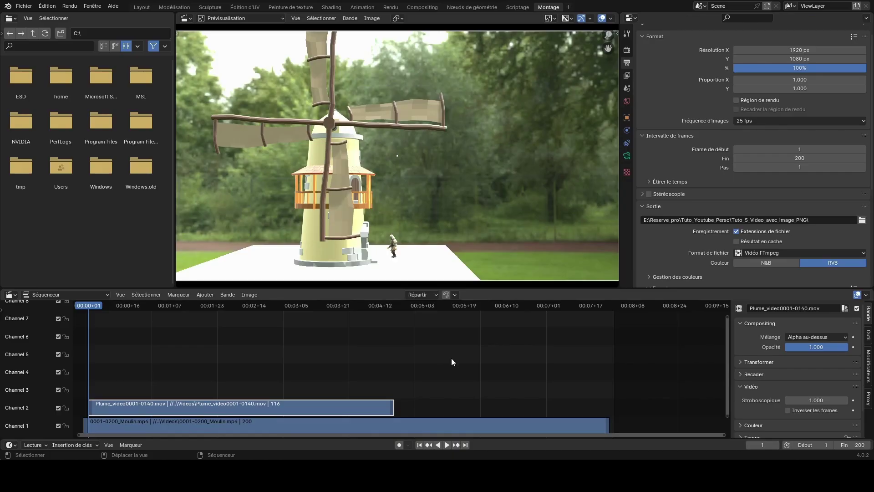
# Step: Play the sequence to check the feather over the windmill video, and return to the first frame
pyautogui.press('space')
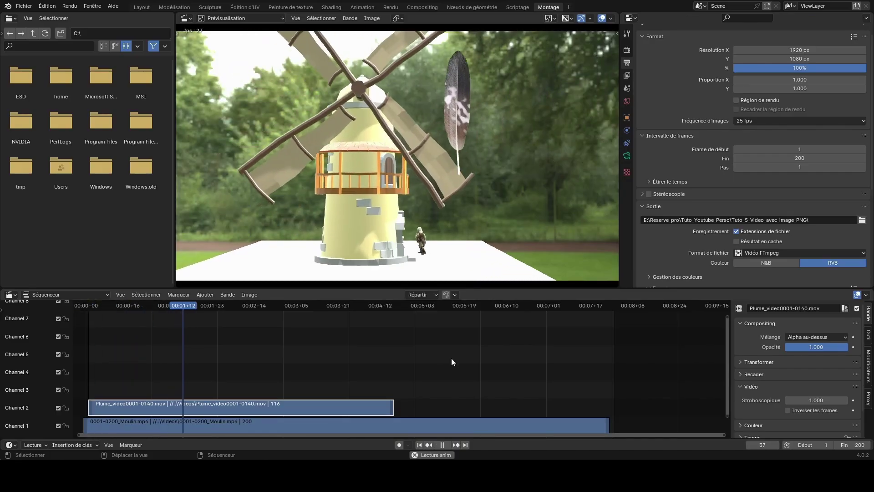
pyautogui.press('space')
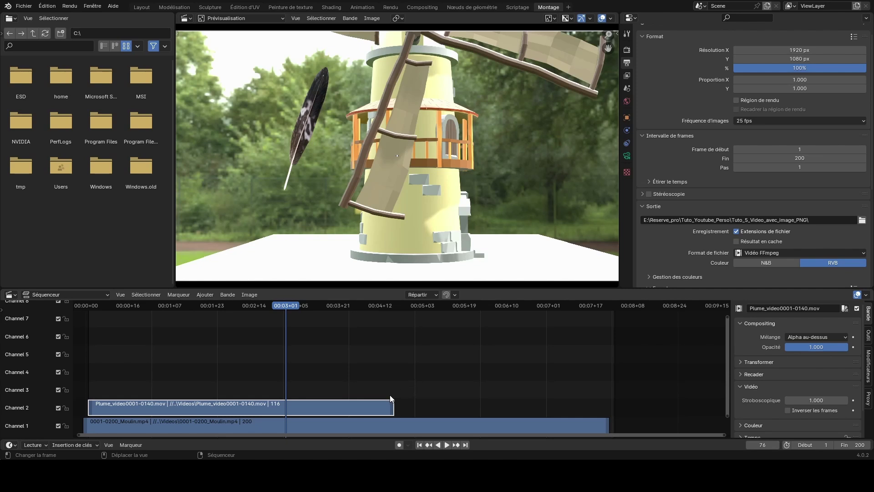
pyautogui.press('space')
pyautogui.press('space')
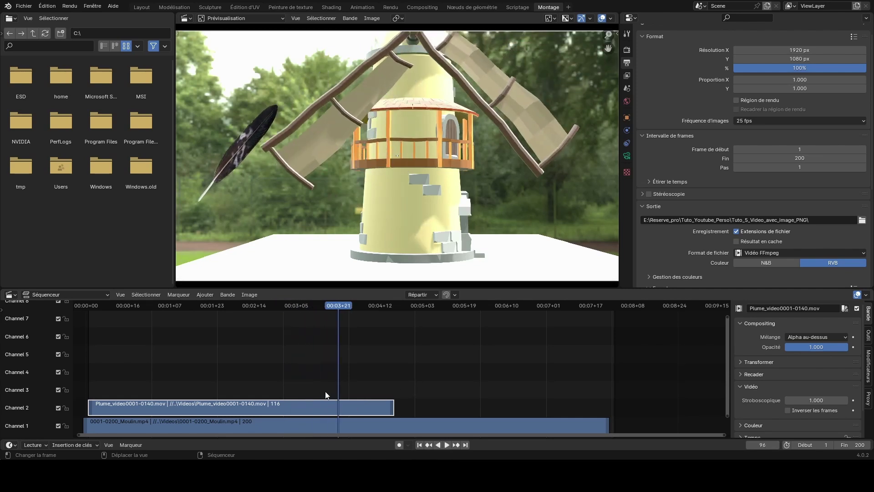
pyautogui.hotkey('shift', 'Left')
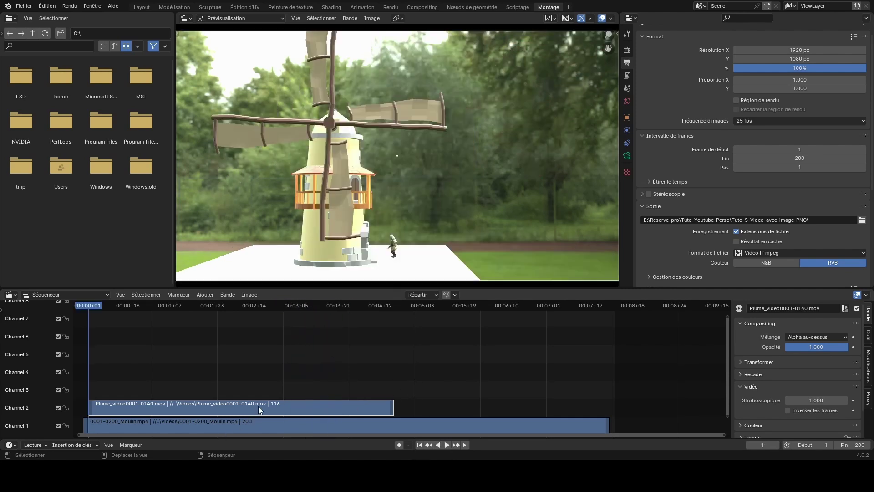
# Step: Move the feather strip along channel 2 to start about 3 seconds in, and play the sequence up to frame 100
pyautogui.moveTo(258, 407); pyautogui.dragTo(458, 409)
pyautogui.press('space')
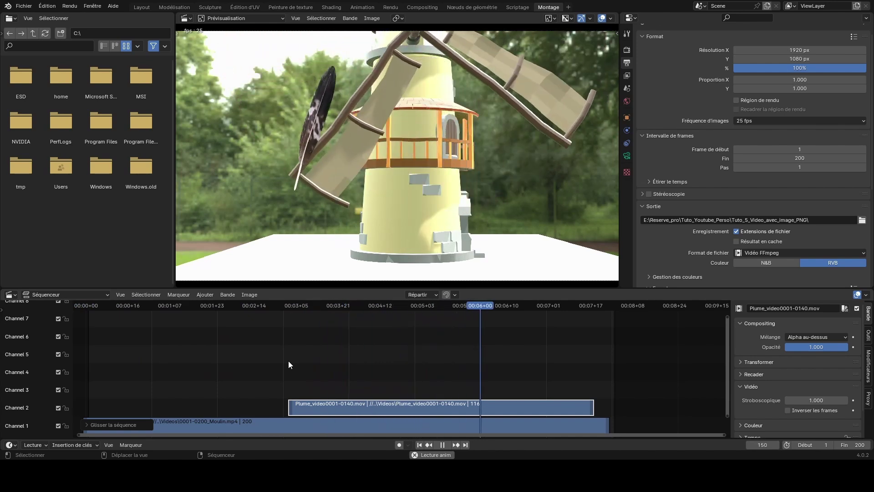
pyautogui.press('space')
pyautogui.press('space')
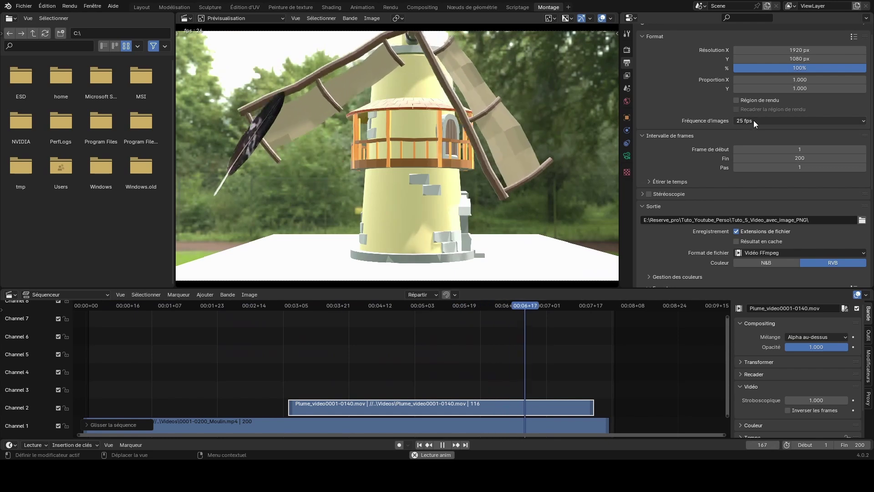
pyautogui.press('space')
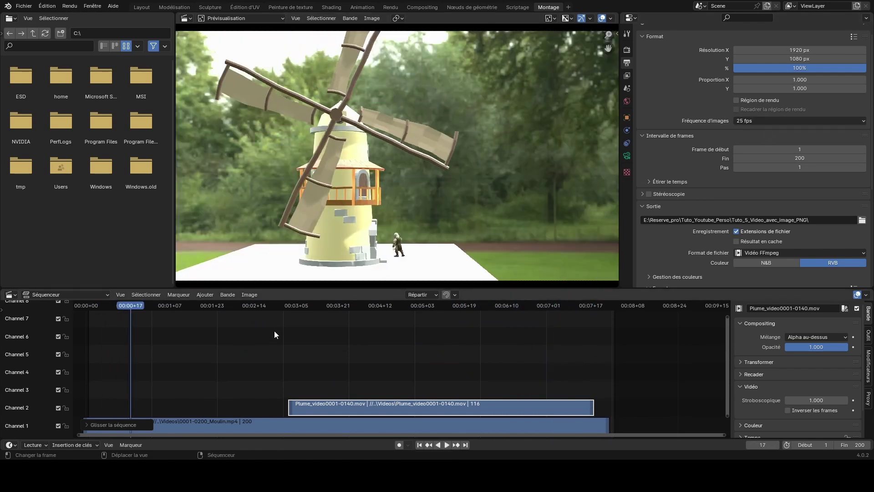
pyautogui.press('space')
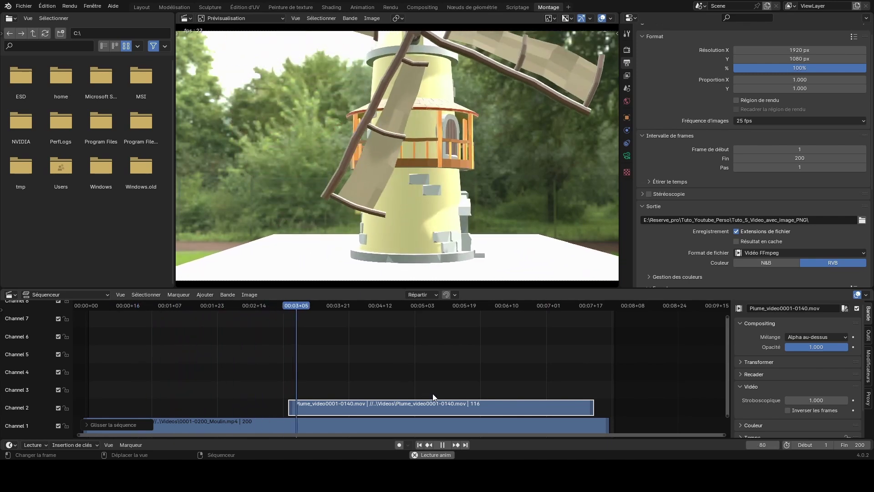
pyautogui.press('space')
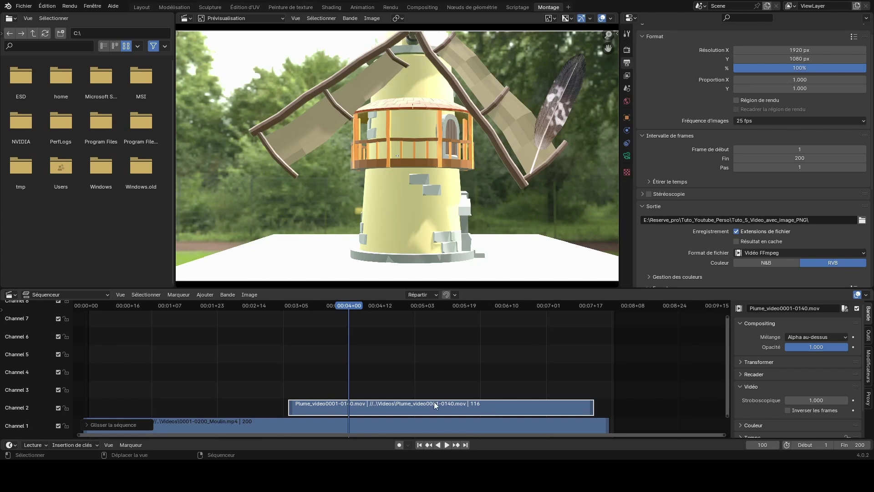
# Step: Compare the windmill and feather strips, leave the feather strip selected and widen the sequencer sidebar to show its properties
pyautogui.click(308, 428)
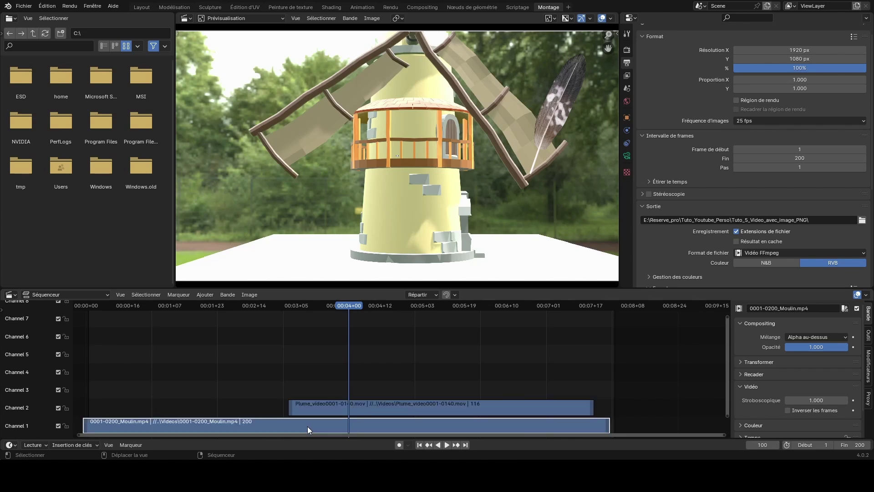
pyautogui.click(398, 410)
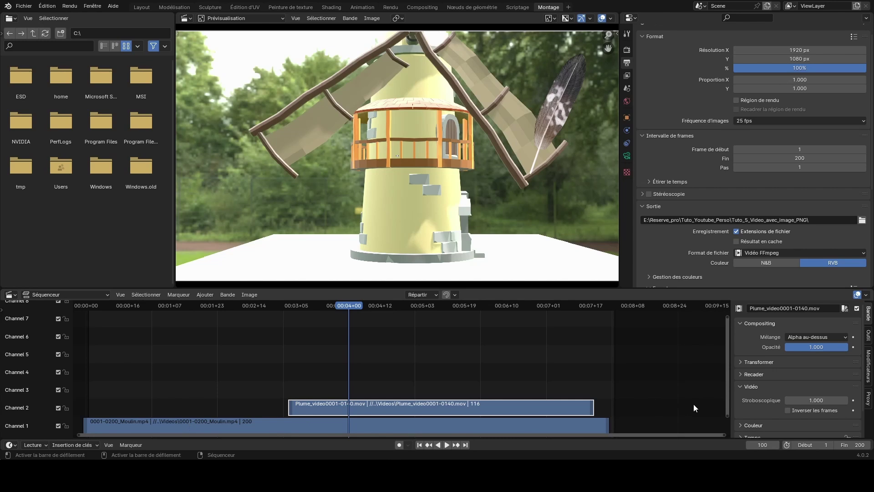
pyautogui.moveTo(731, 409); pyautogui.dragTo(543, 409)
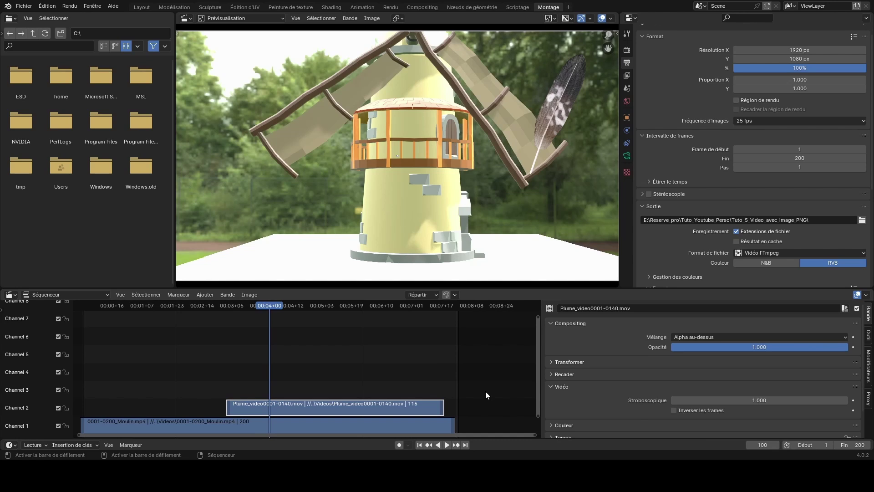
pyautogui.press('n')
pyautogui.press('n')
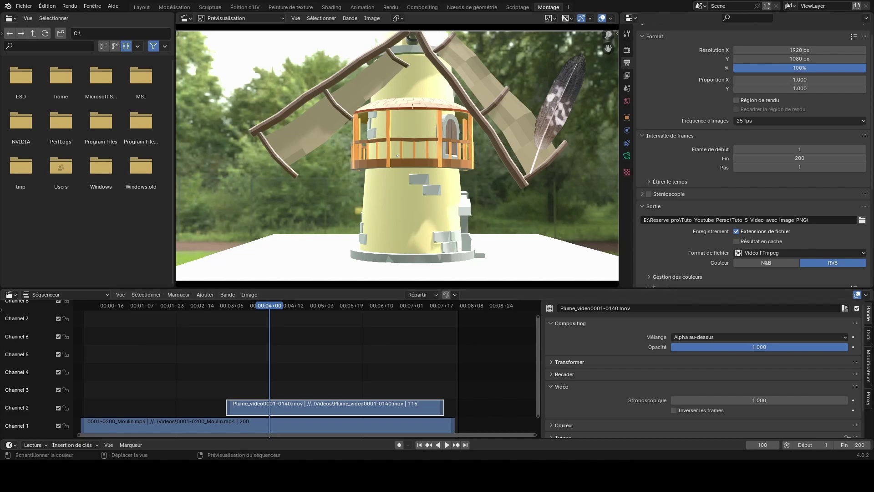
# Step: In the Layout workspace, select the windmill's sails and collapse the asset search bar in the viewport
pyautogui.click(141, 6)
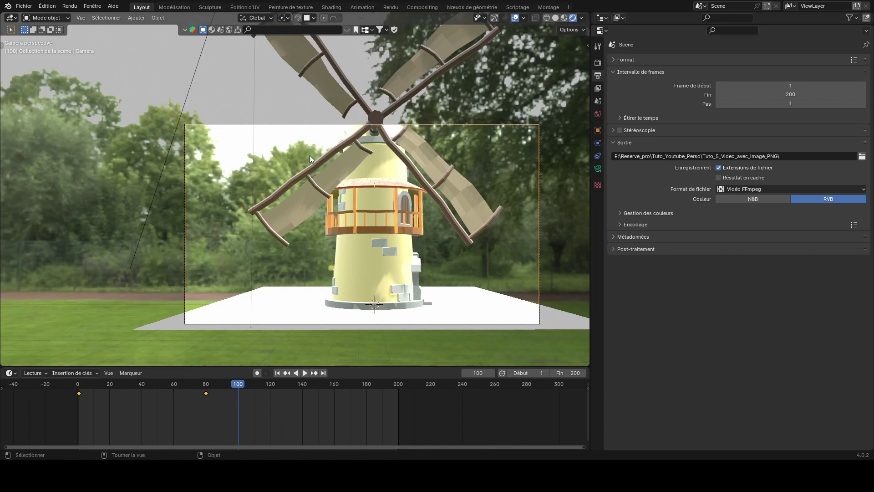
pyautogui.click(185, 29)
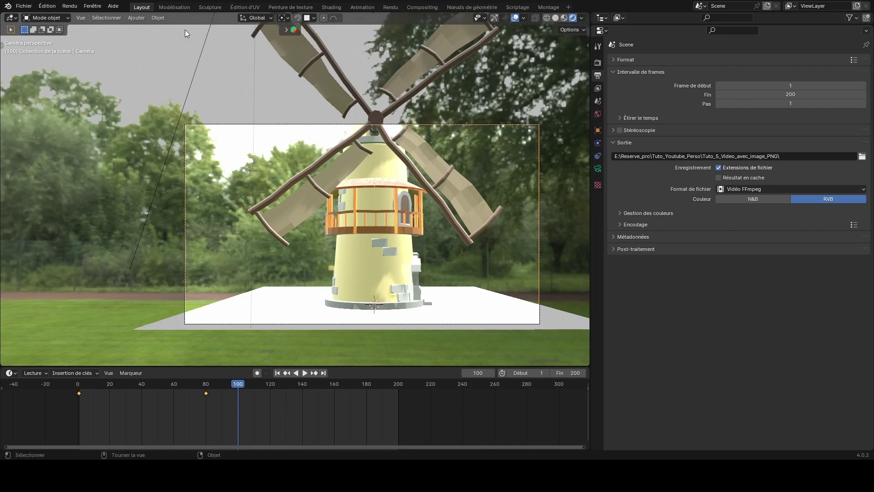
pyautogui.click(286, 29)
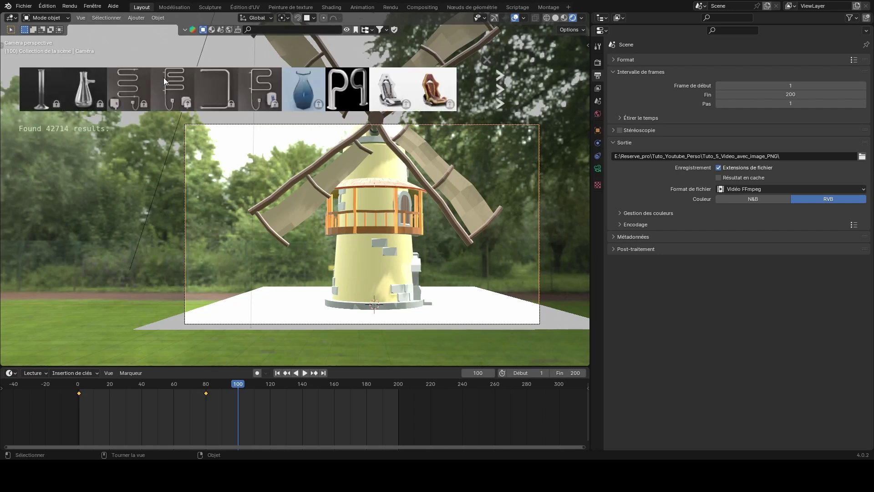
pyautogui.click(448, 175)
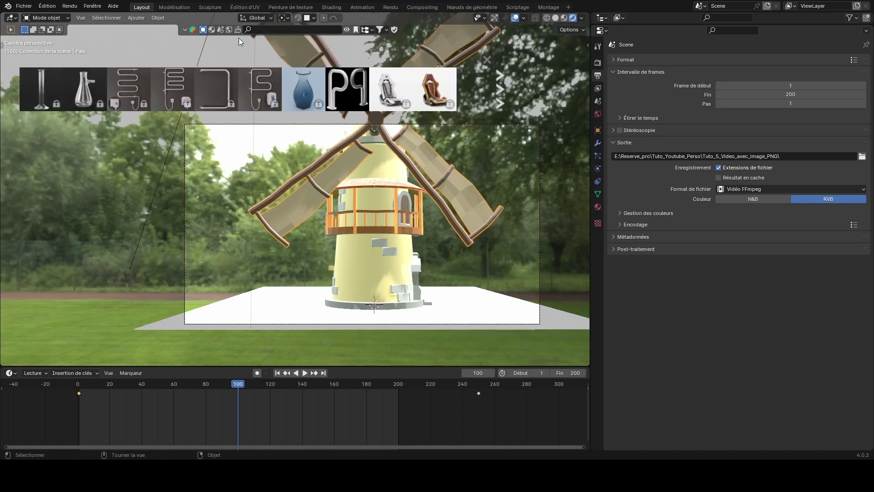
pyautogui.click(184, 30)
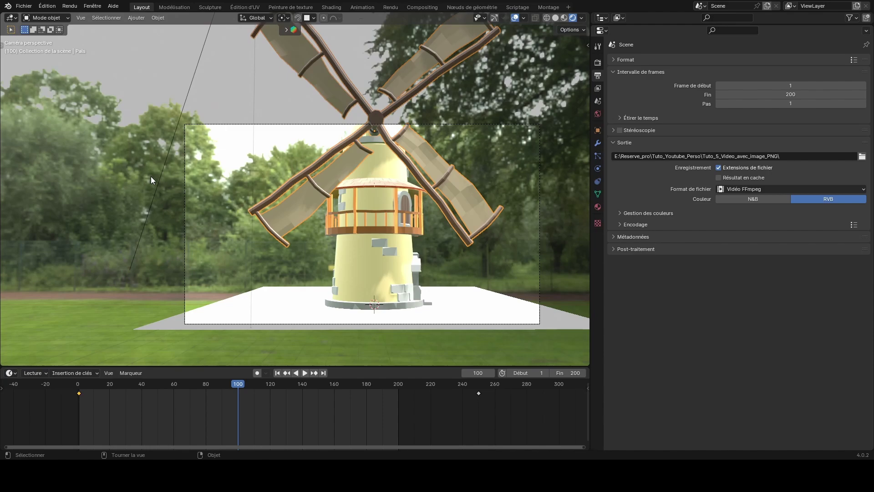